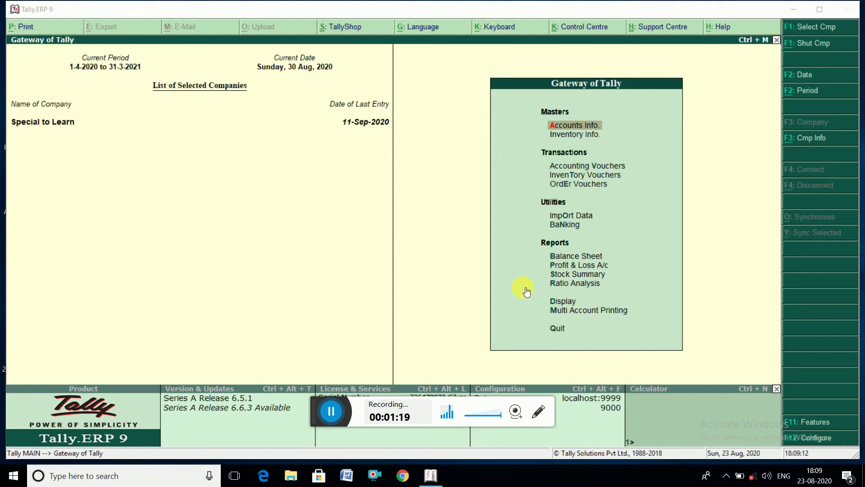
Review the company's accounting features for the setting that maintains bill-wise details, and return to the Gateway of Tally
click(417, 272)
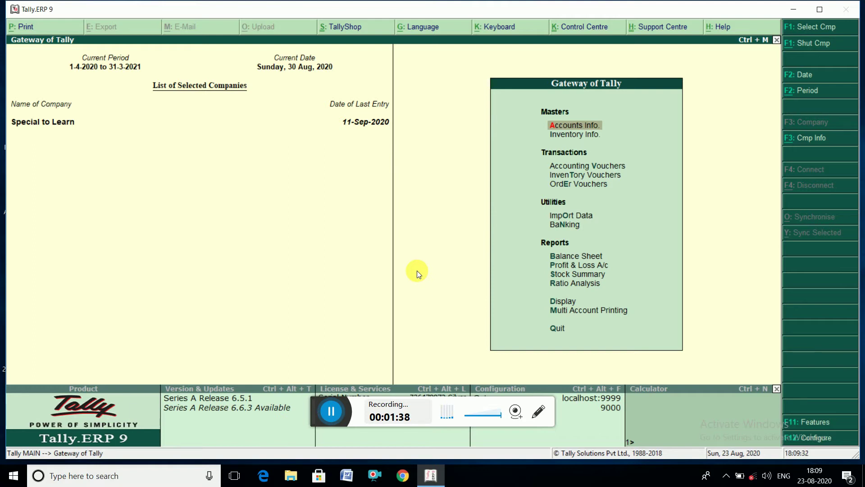
key(F11)
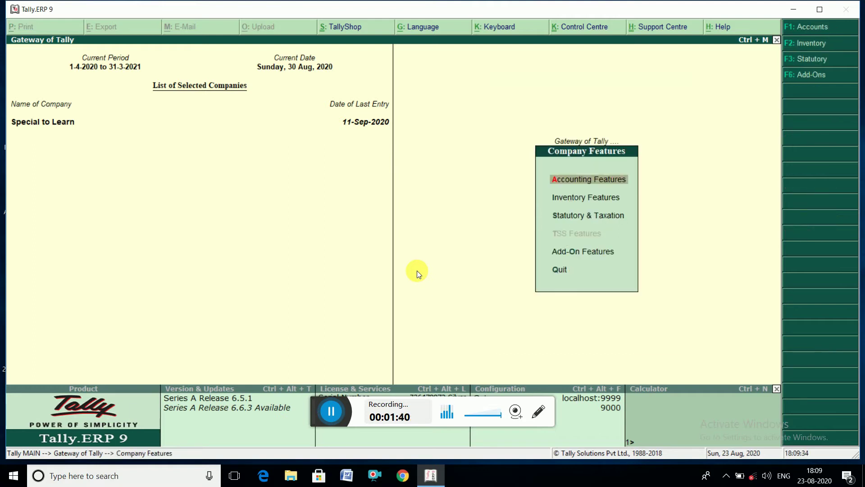
key(Return)
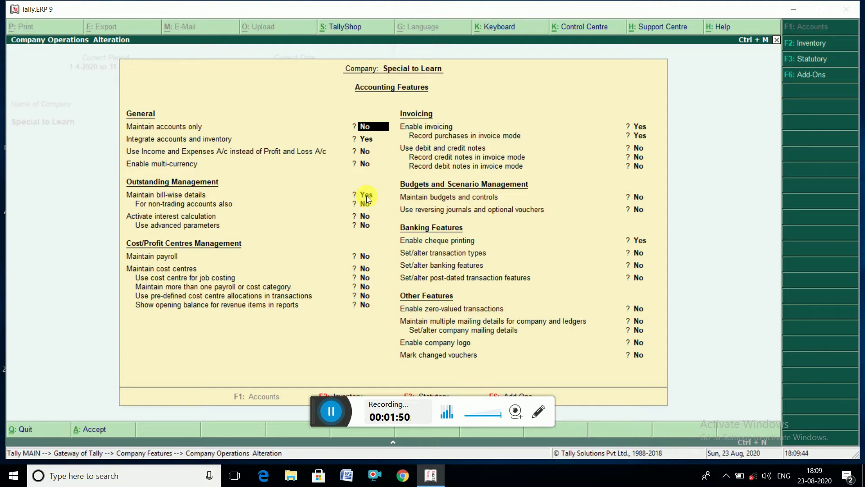
key(Escape)
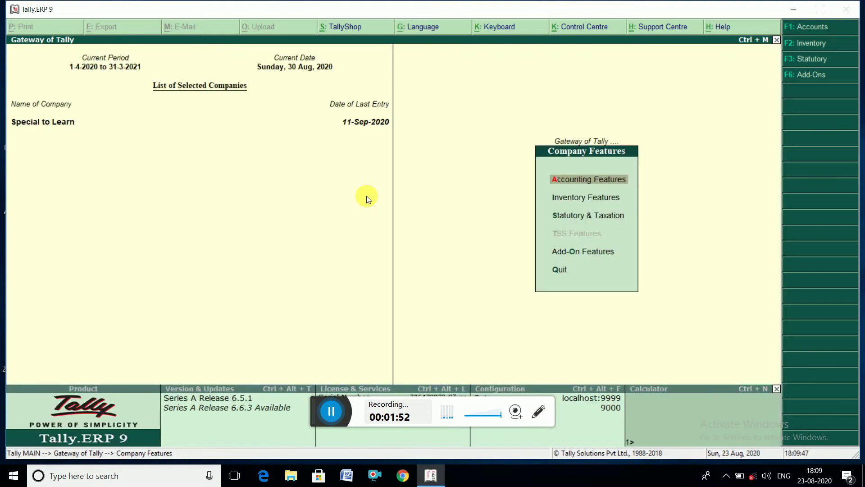
key(Escape)
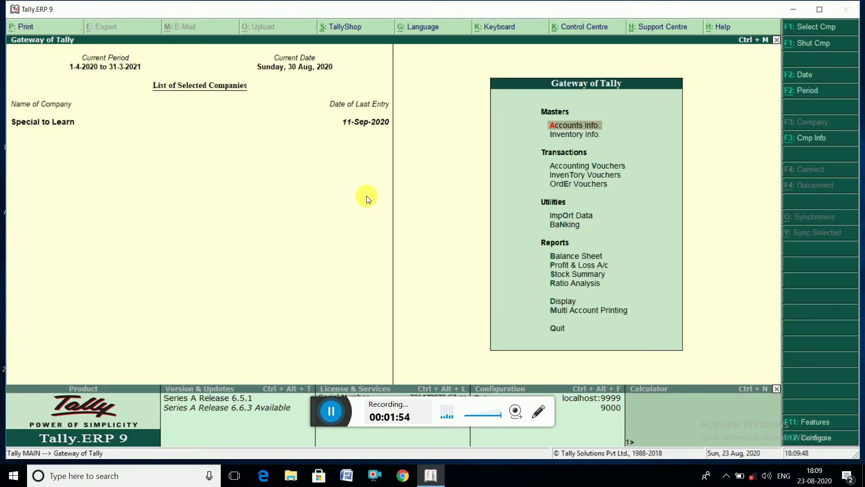
List the August sales vouchers from the sales register
key(d)
key(a)
key(s)
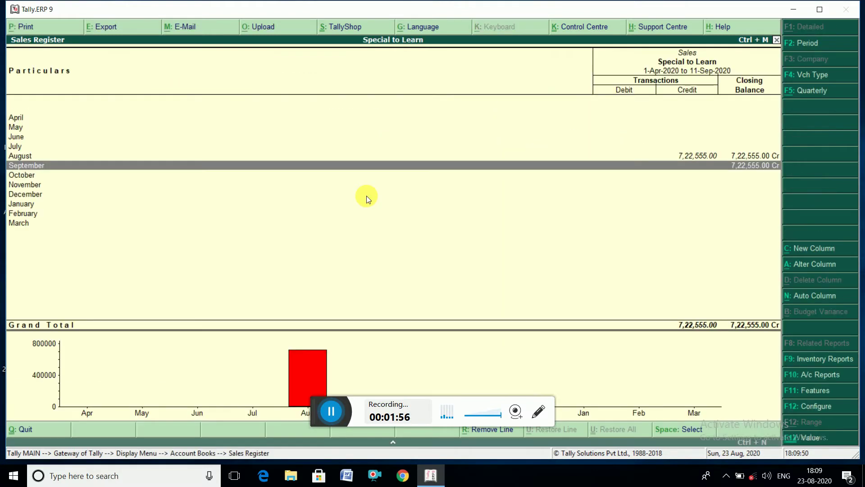
key(Up)
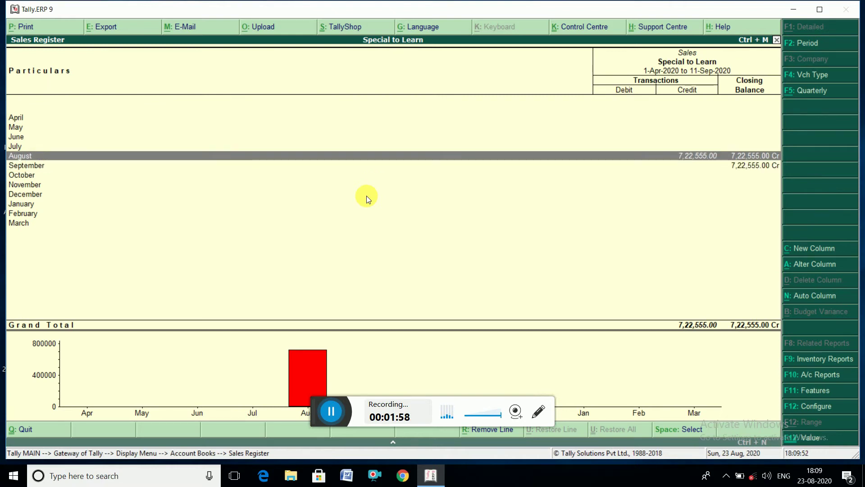
key(Return)
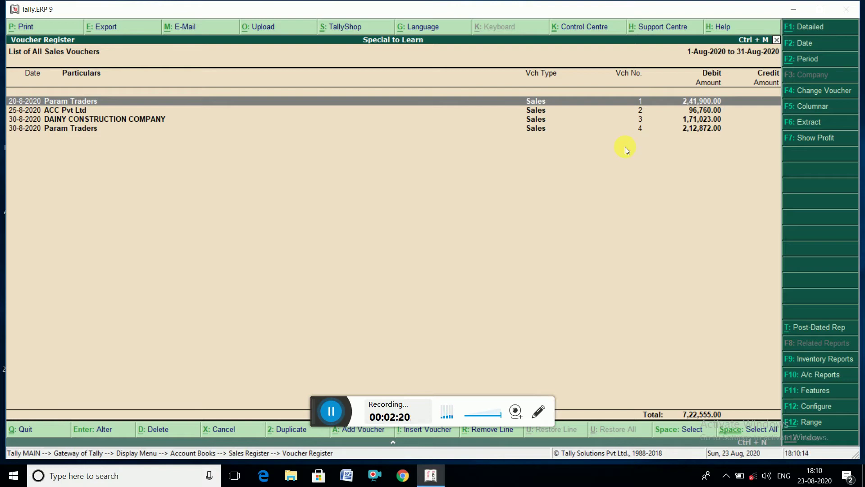
Open the Param Traders ledger for alteration from sales voucher 1 and go to its default credit period
key(Return)
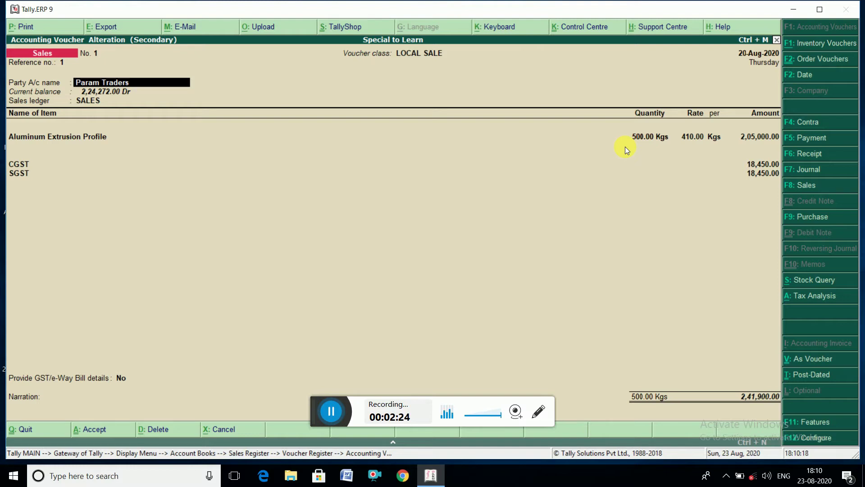
key(ctrl+Return)
key(Return)
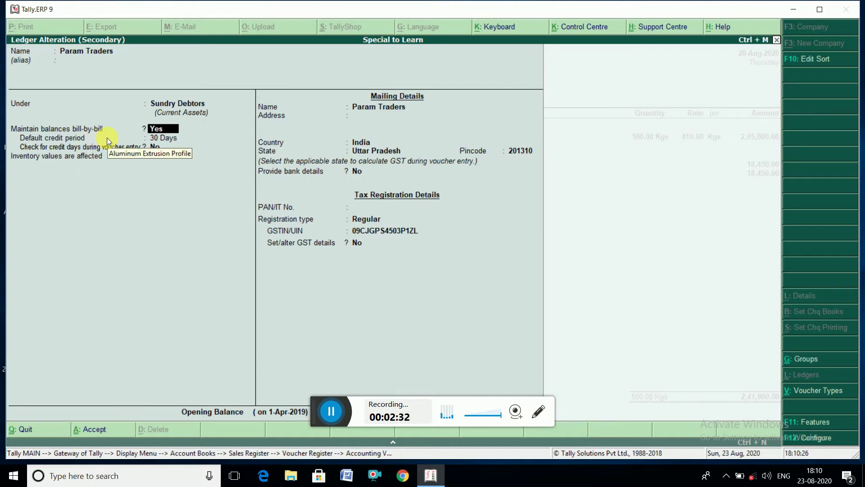
key(Return)
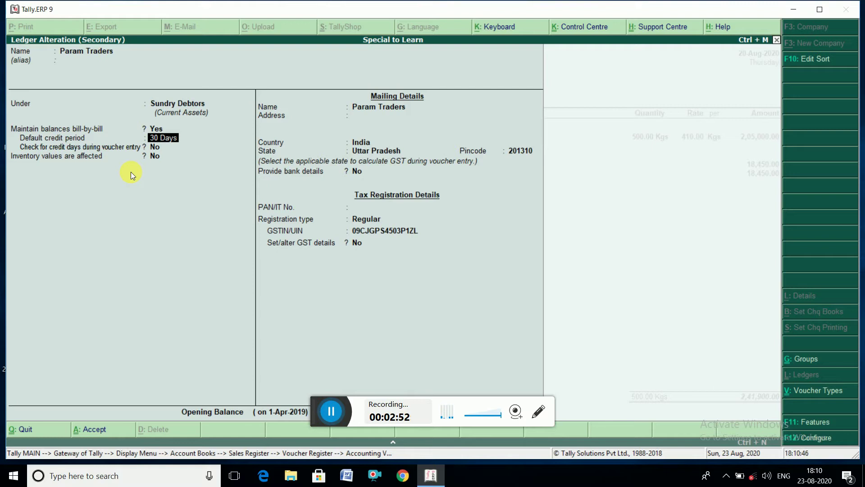
Set the default credit period to 60 days, set it back to 30 days, save the ledger and leave the voucher
text(60)
key(Return)
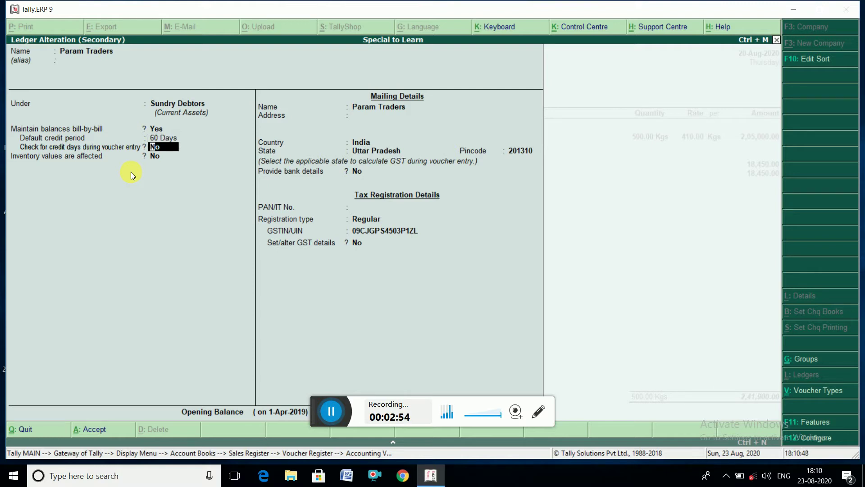
key(BackSpace)
text(30)
key(Return)
key(ctrl+a)
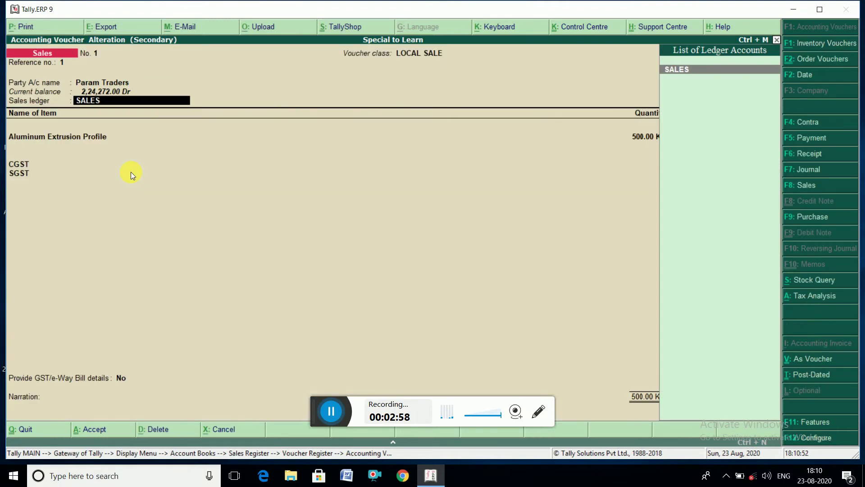
key(BackSpace)
key(Escape)
key(Return)
Check the bill-by-bill and credit period settings of the ACC Pvt Ltd ledger from sales voucher 2, and return to the Gateway of Tally
key(Down)
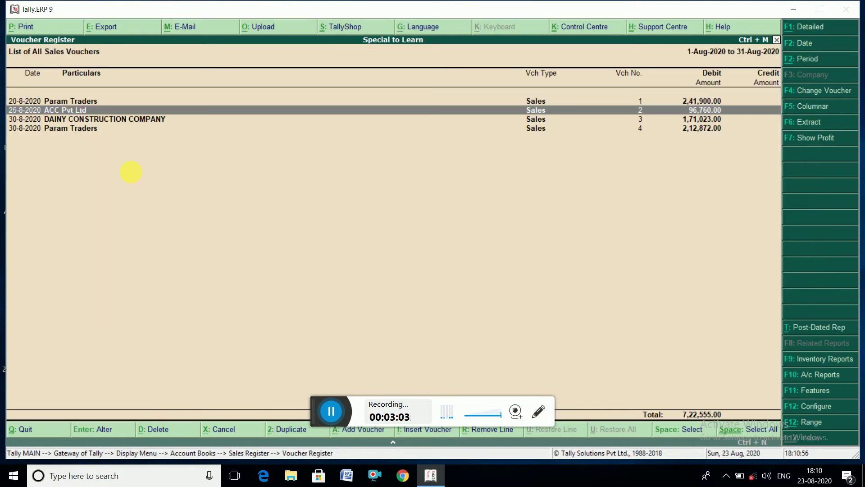
key(Return)
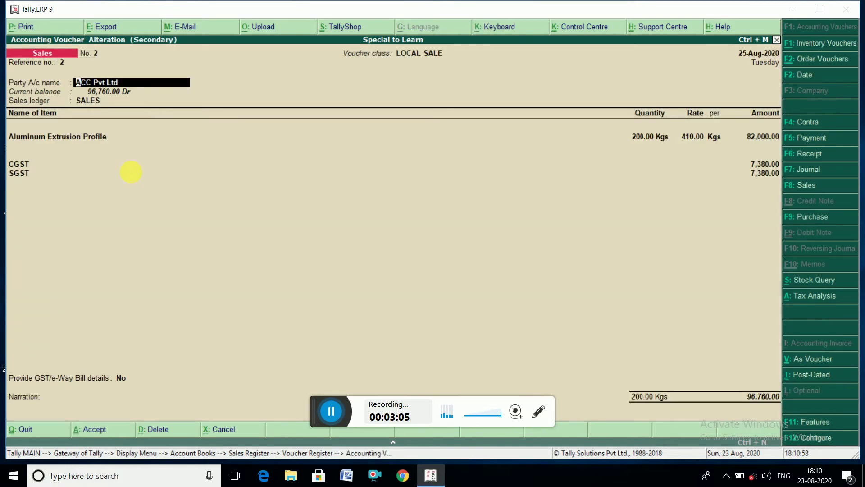
key(ctrl+Return)
key(Return)
key(Return)
key(Return)
key(Escape)
key(Escape)
key(Escape)
key(Escape)
key(Escape)
key(Escape)
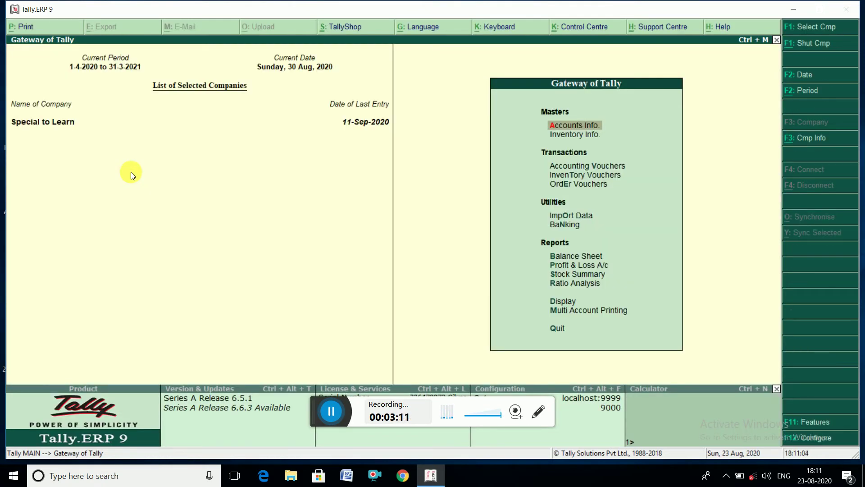
Open the August purchase voucher from Tarun Kirana Store through the purchase register
key(d)
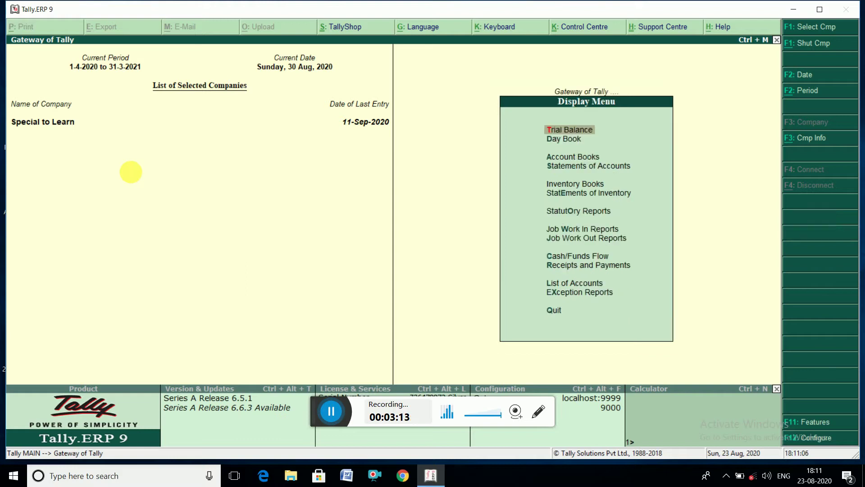
key(a)
key(p)
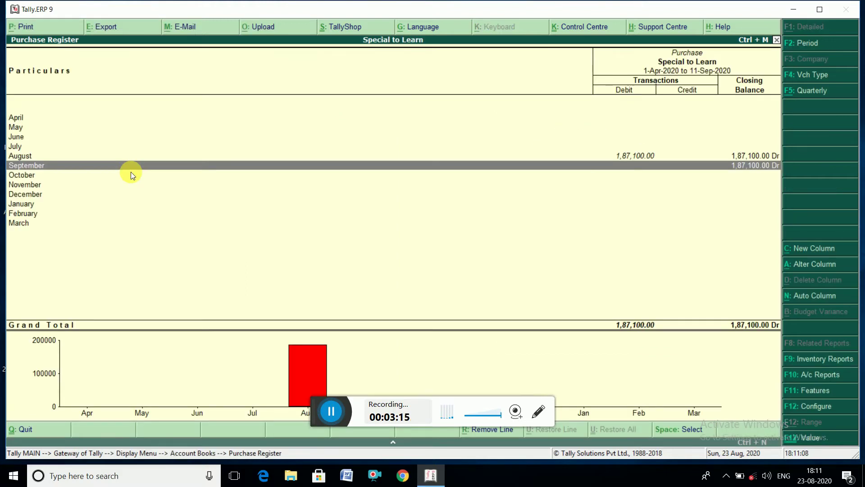
key(Up)
key(Return)
key(Return)
key(Return)
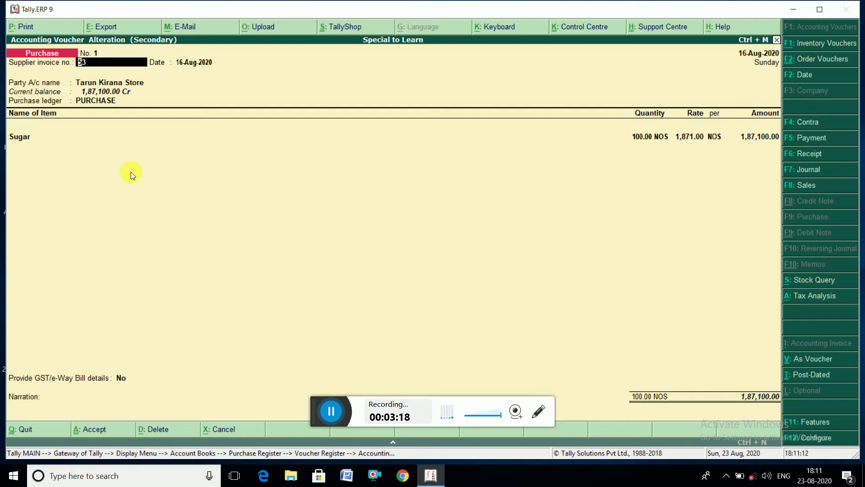
Check the supplier ledger's bill-by-bill and default credit period settings, and return to the Gateway of Tally without saving changes
key(Return)
key(Return)
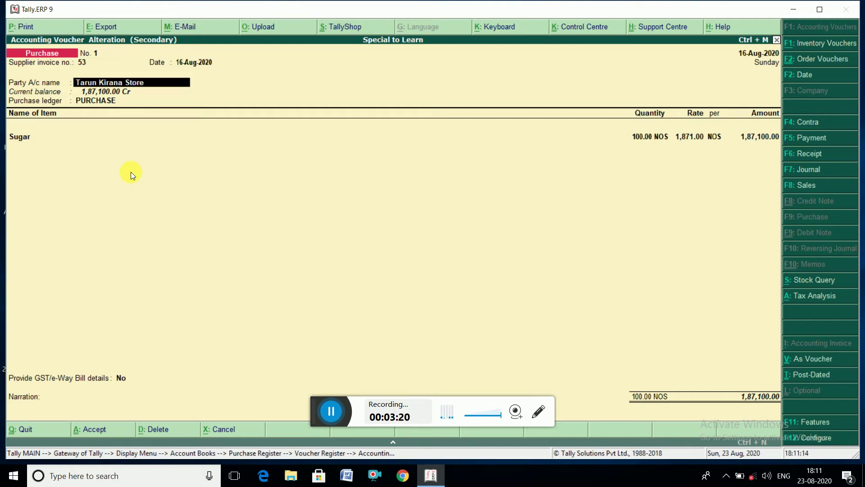
key(ctrl+Return)
key(Return)
key(Return)
key(Return)
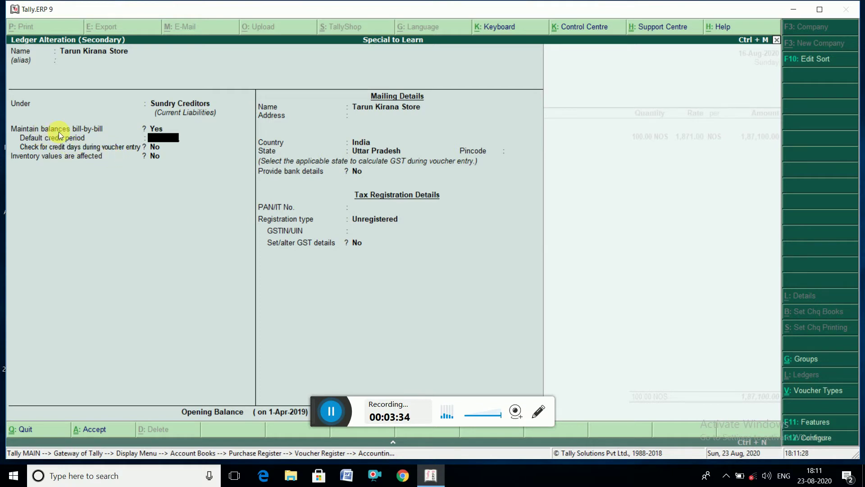
key(Escape)
key(Return)
key(Escape)
key(Return)
key(Escape)
key(Escape)
key(Escape)
key(Escape)
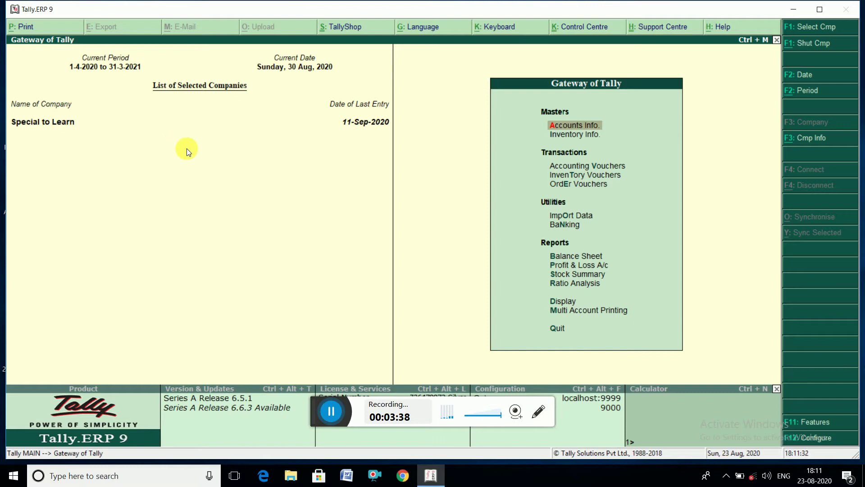
Display the outstanding bills receivable report from the statements of accounts
key(d)
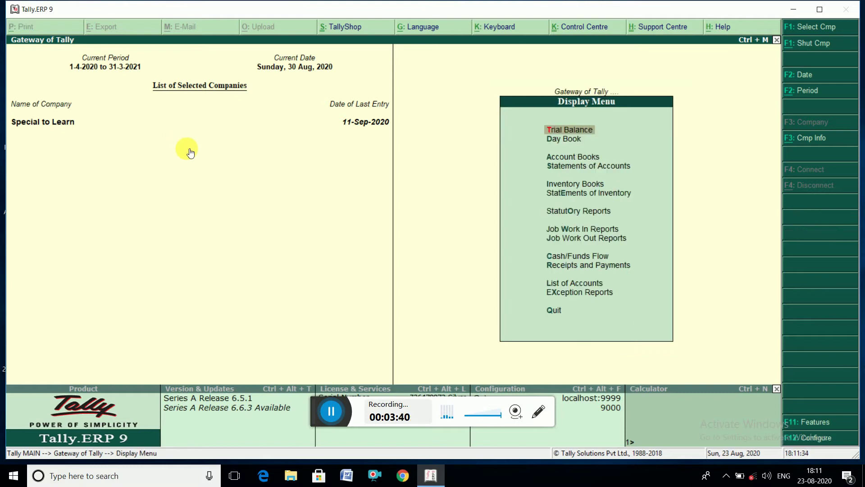
key(s)
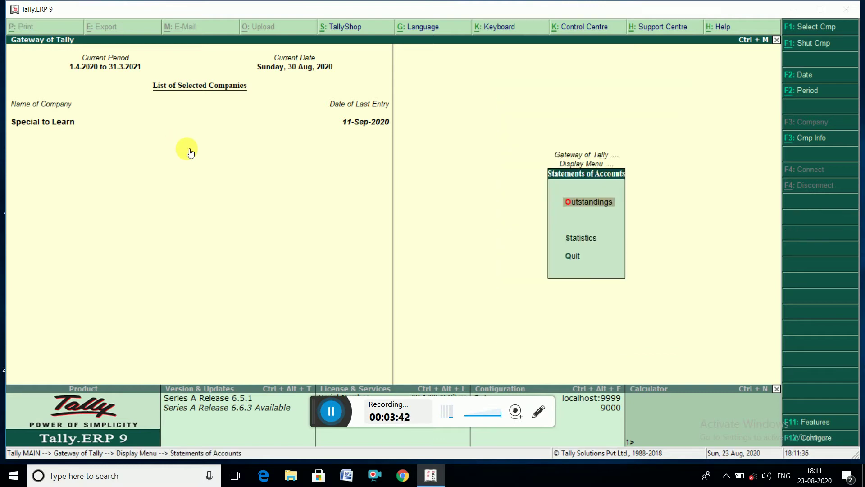
key(o)
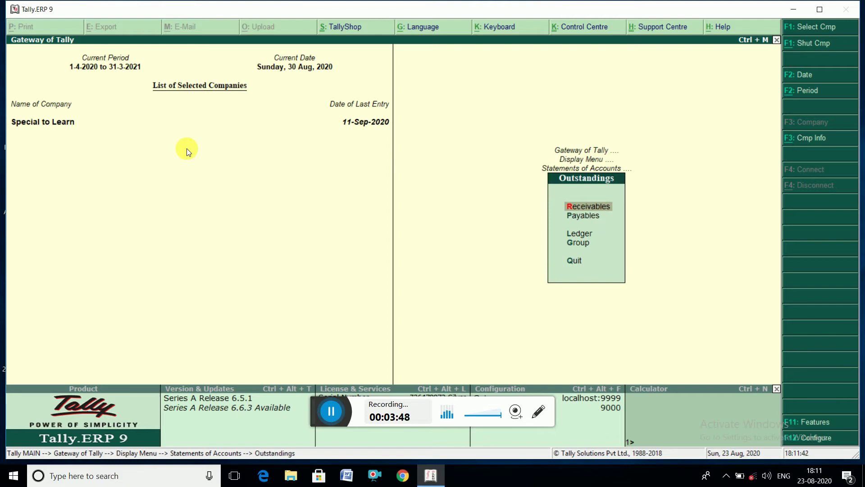
key(Return)
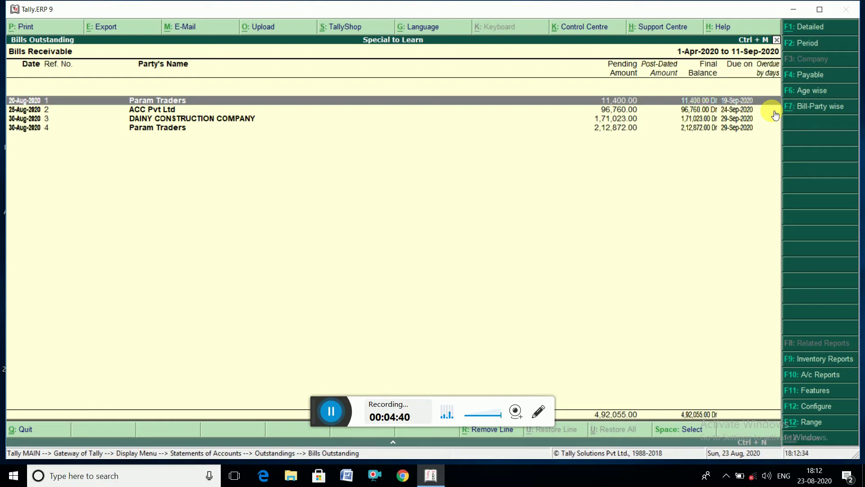
Set the bills receivable report's period from 1-8-2020 to 30-12-2020
key(F2)
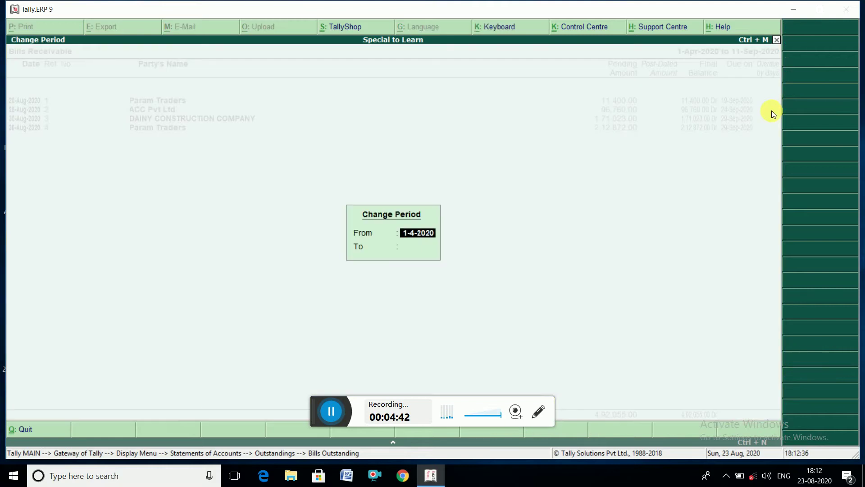
text(1-8)
key(Return)
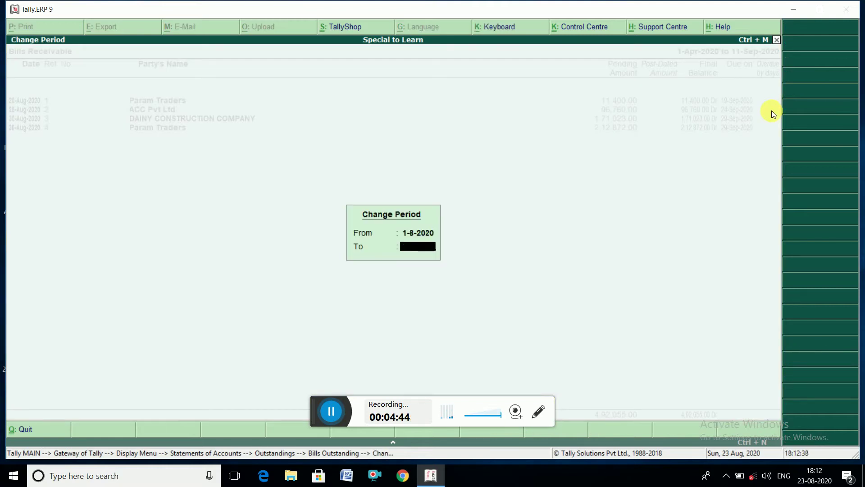
text(30.12)
key(Return)
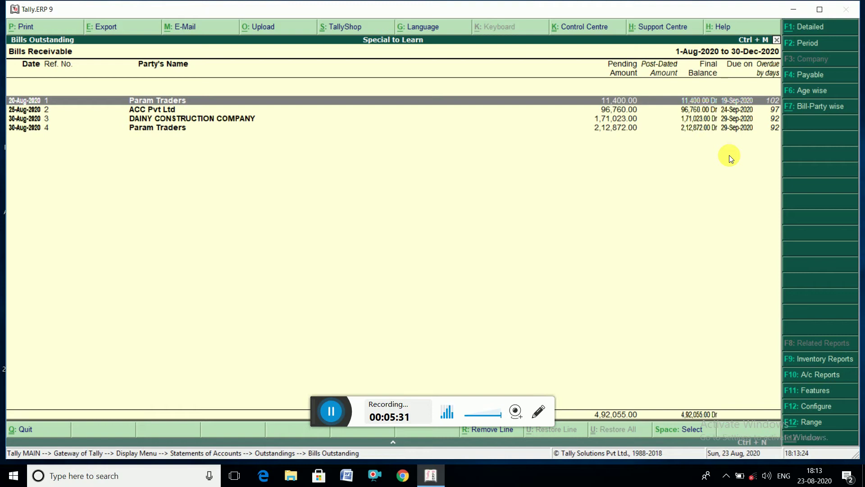
Expand the bills receivable report to examine the sales and receipt entries behind Param Traders' first bill, and condense it again
key(alt+F1)
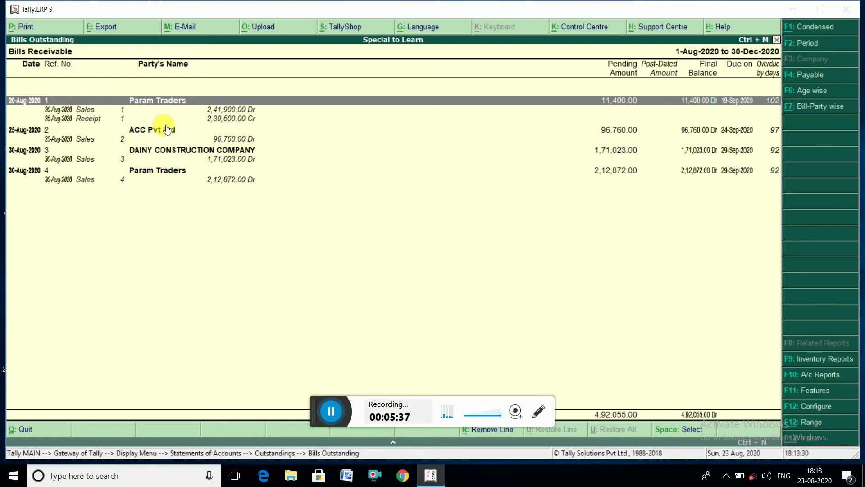
key(Down)
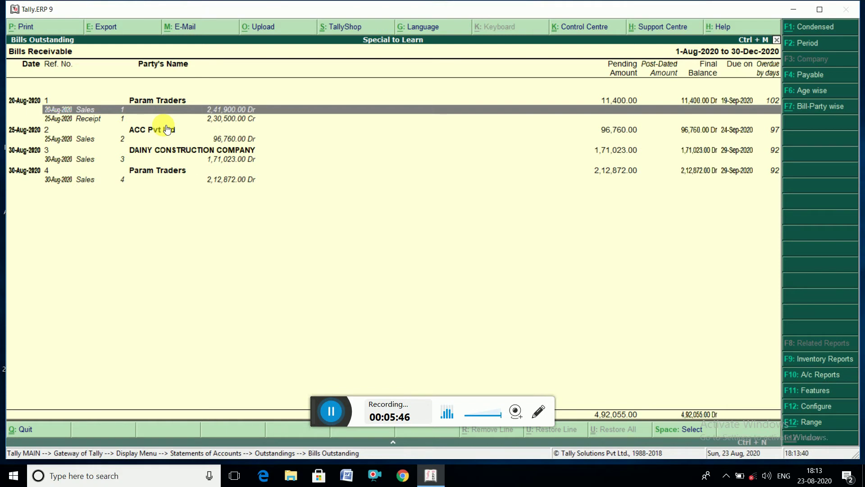
key(Down)
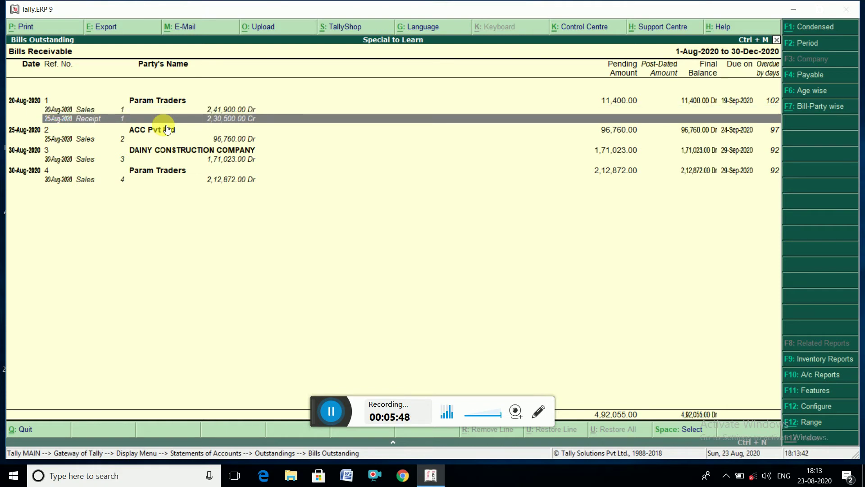
key(Up)
key(Up)
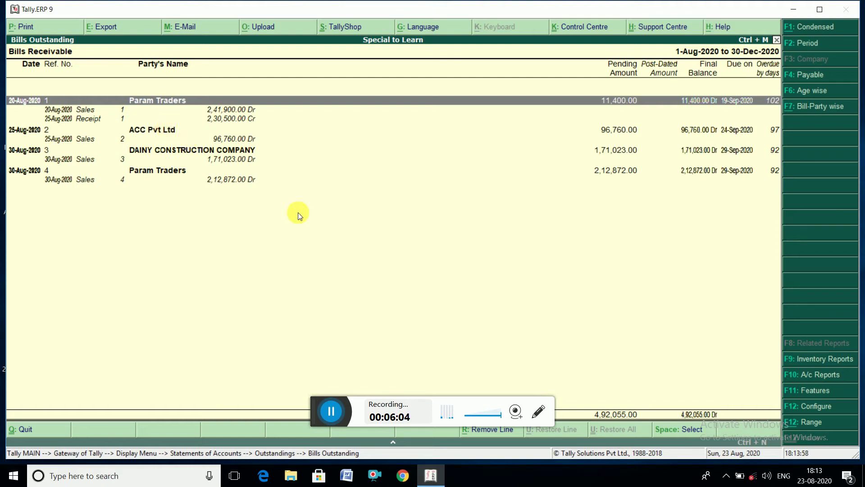
key(alt+F1)
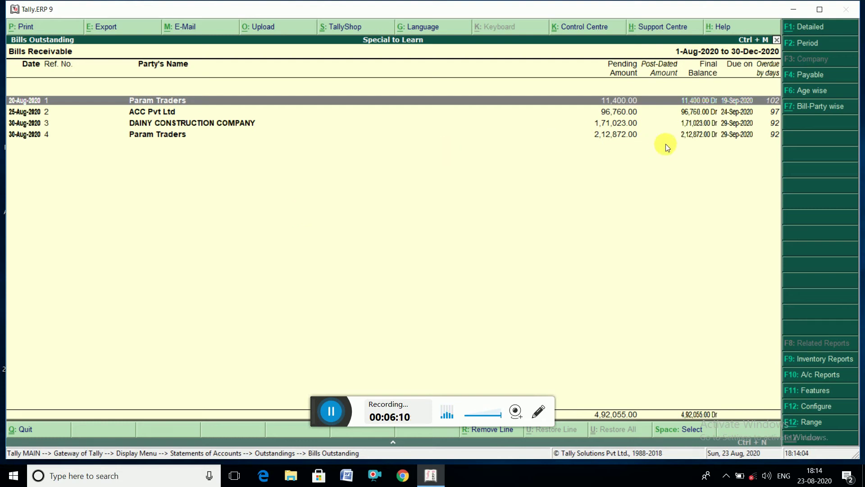
Show the bills receivable by age, using ageing by bill date with ranges of 0 to 30 days and over 30 days
click(812, 95)
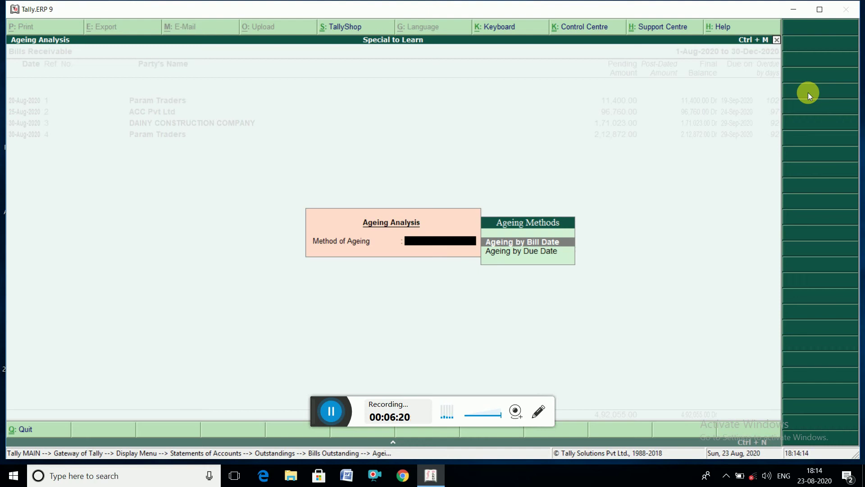
key(Return)
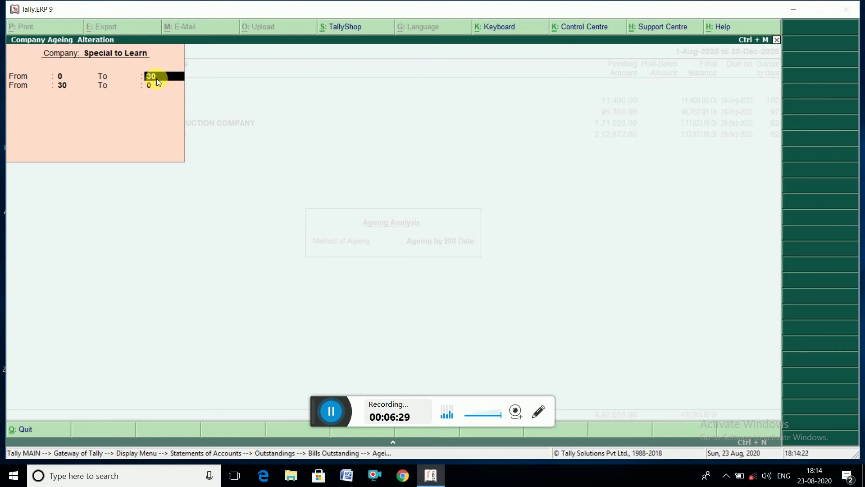
key(Return)
key(Return)
key(Return)
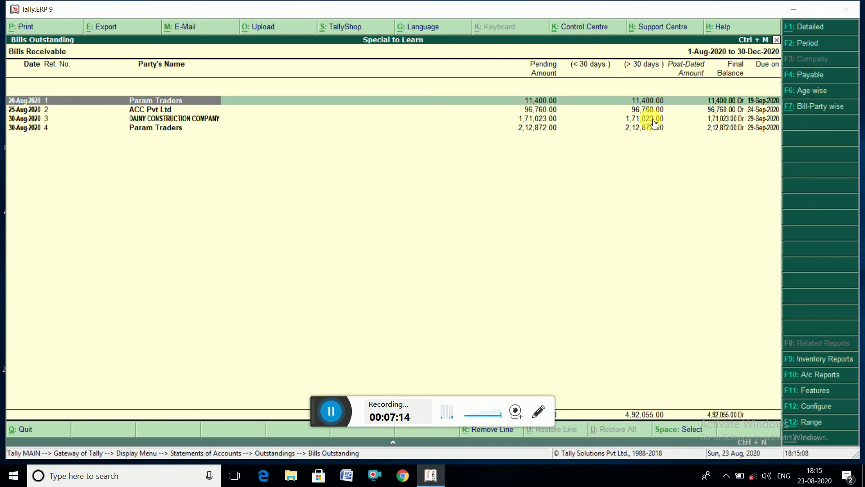
key(alt+p)
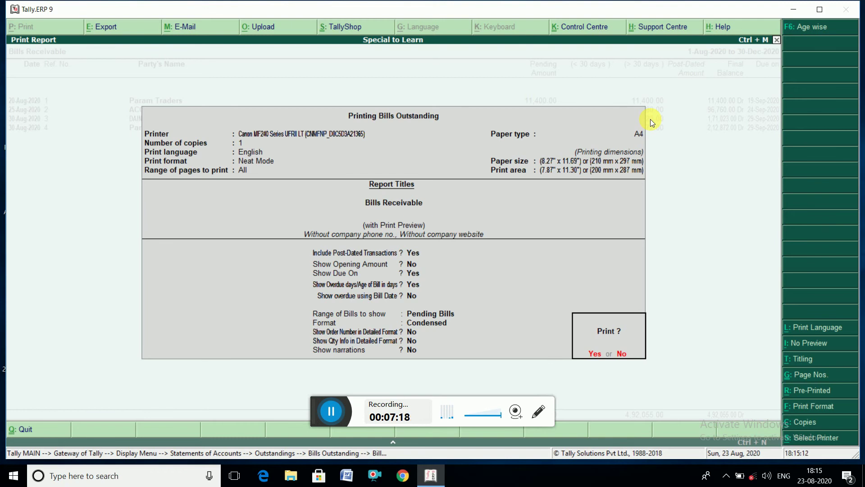
key(Escape)
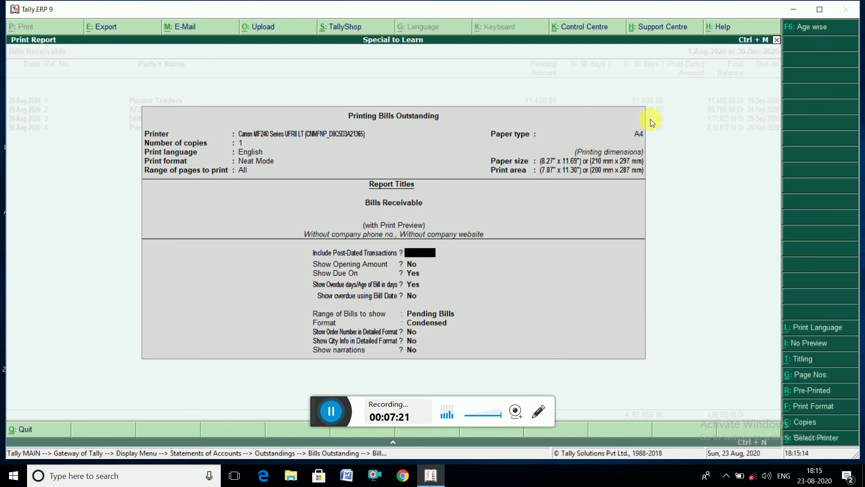
key(Escape)
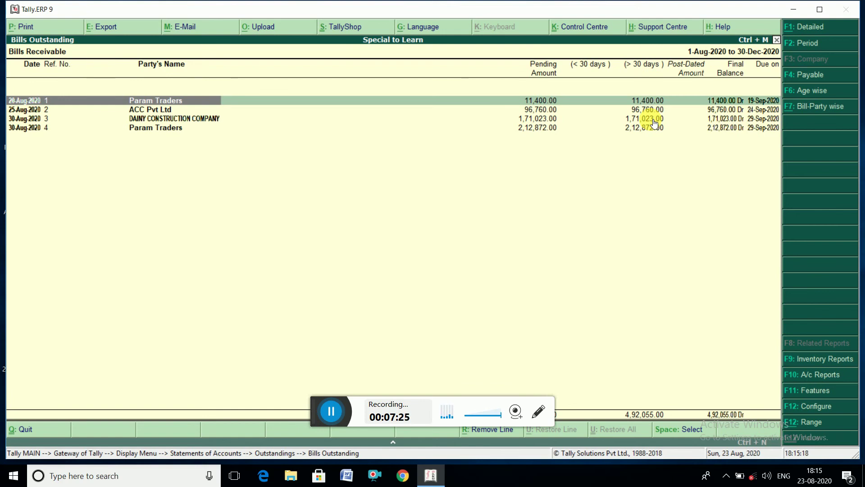
Close the age-wise bills receivable report and reopen it with its default period and columns
key(alt+F12)
key(Escape)
key(Escape)
key(Return)
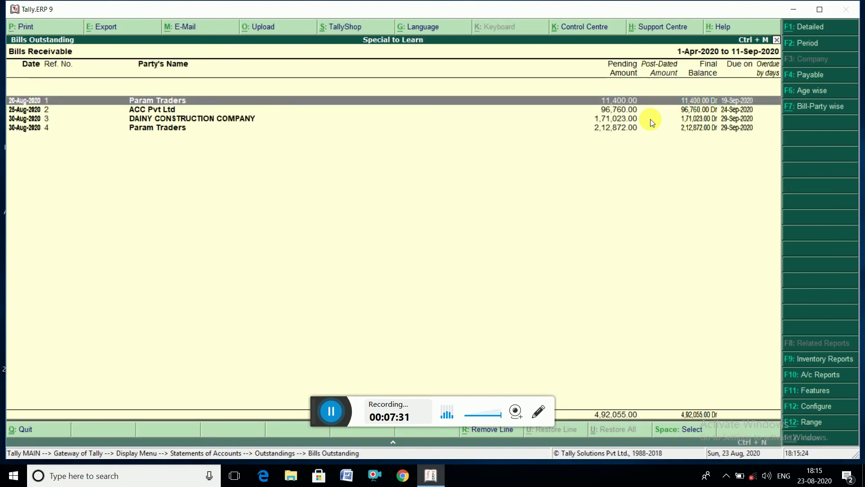
Configure the bills receivable report to show the opening amount, keeping the other options as they are
key(F12)
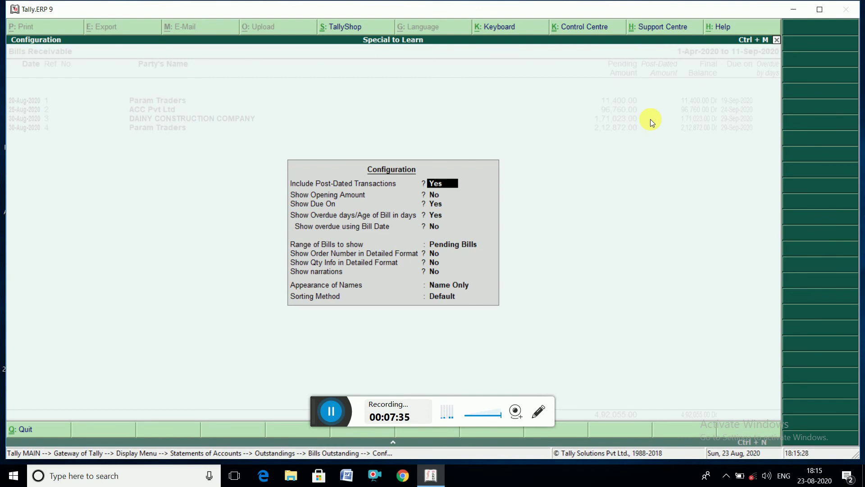
key(Return)
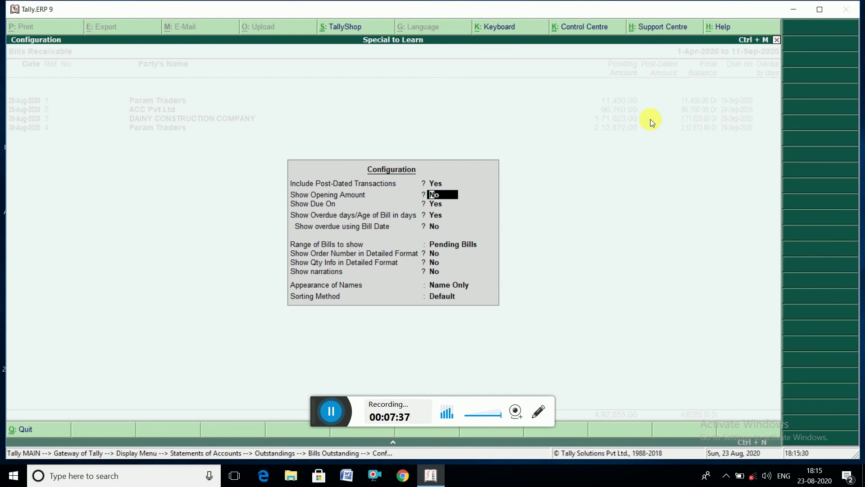
text(y)
key(Return)
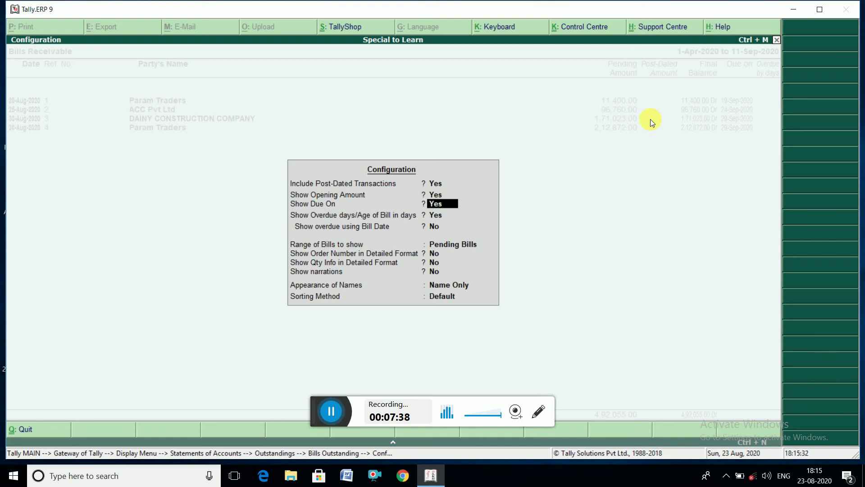
key(Return)
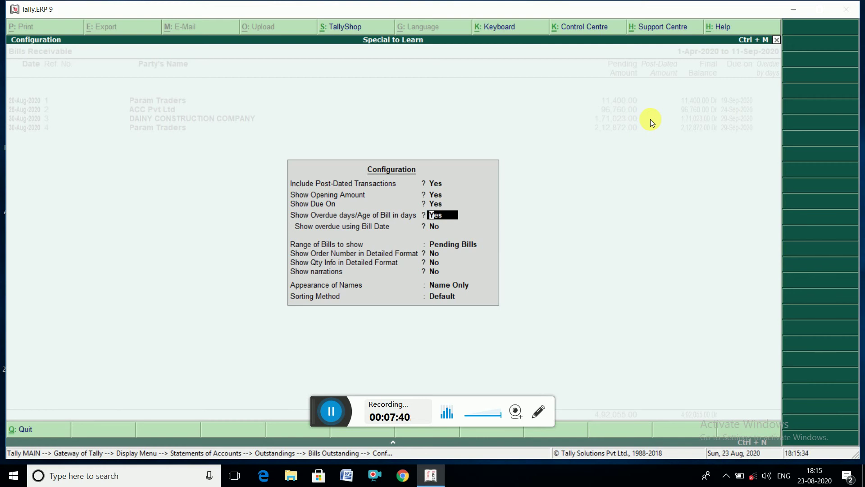
key(Return)
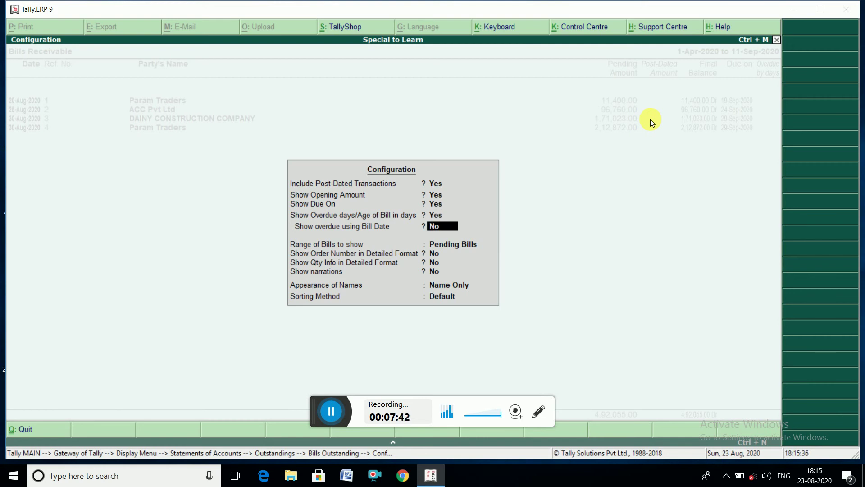
key(Return)
key(Return)
key(Return)
key(Return)
key(Return)
key(Return)
key(Return)
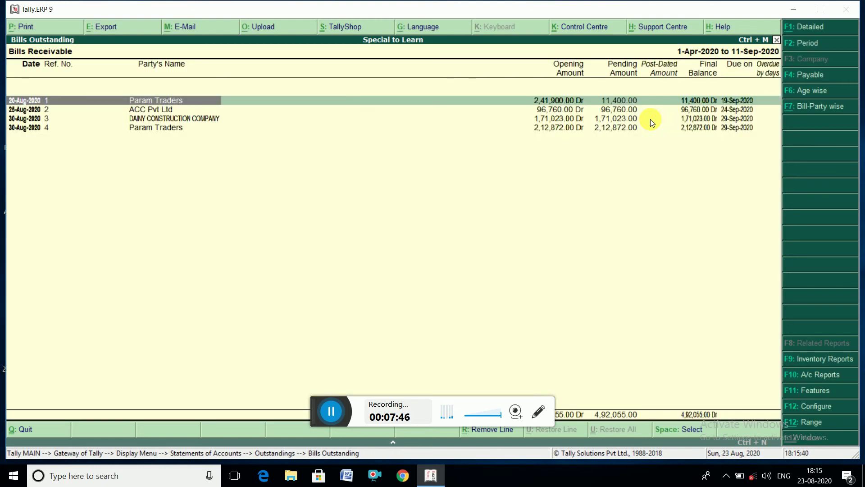
Expand the bills receivable report to its detailed format and set its period from 1-8-2020 to 30-9-2020
key(alt+F1)
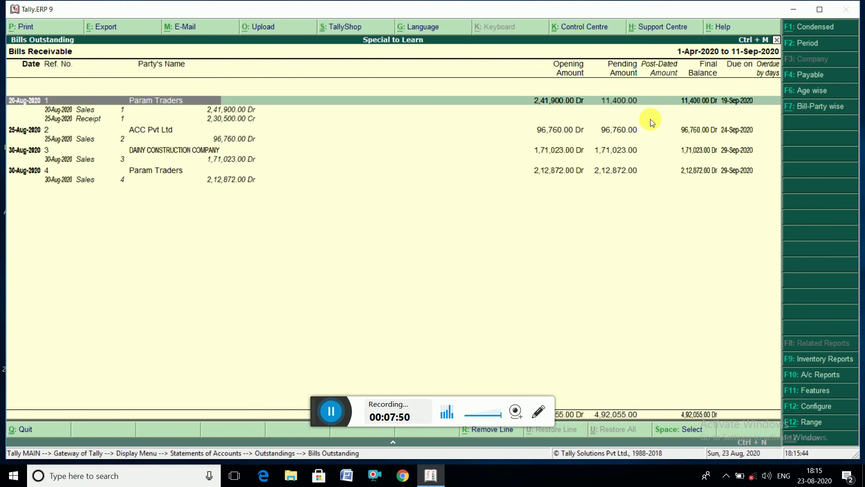
click(650, 120)
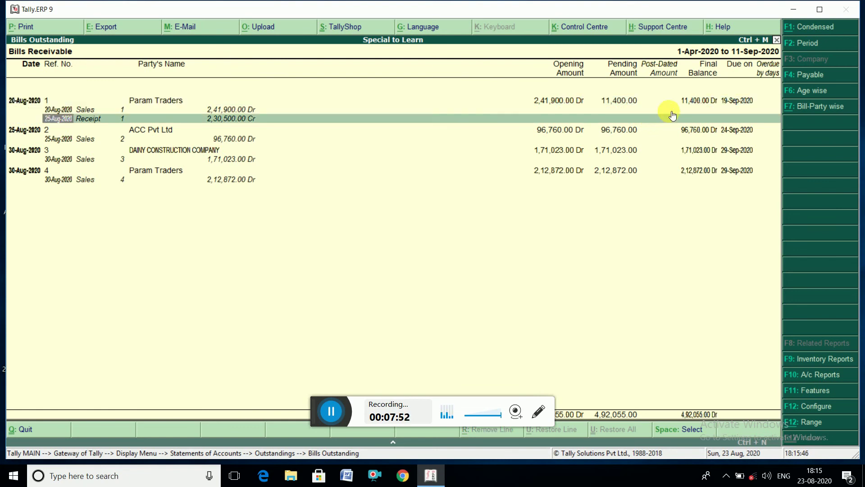
key(F2)
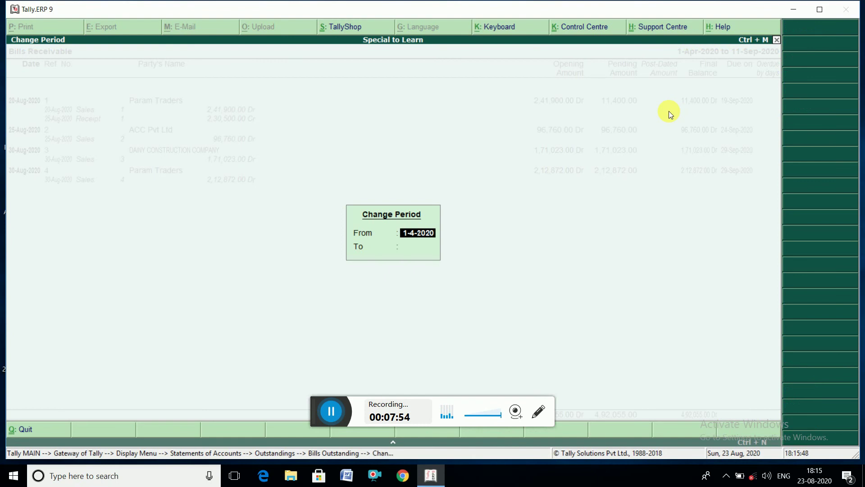
text(1.8)
key(Return)
text(30.9)
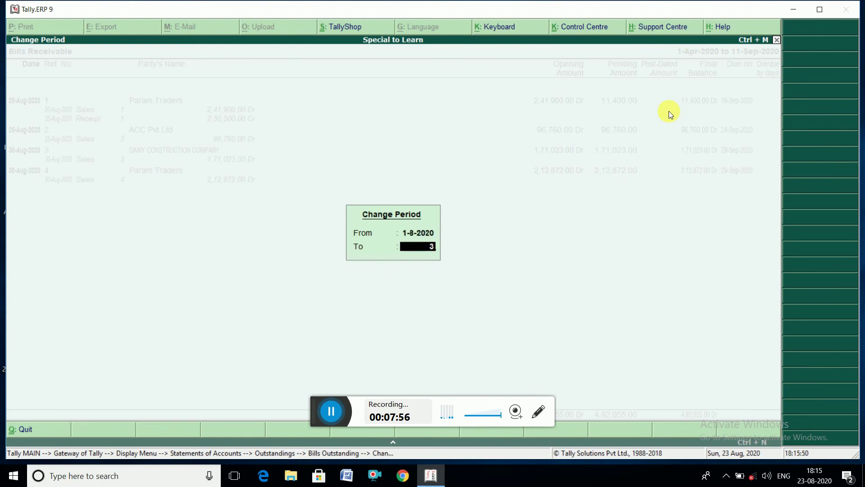
key(Return)
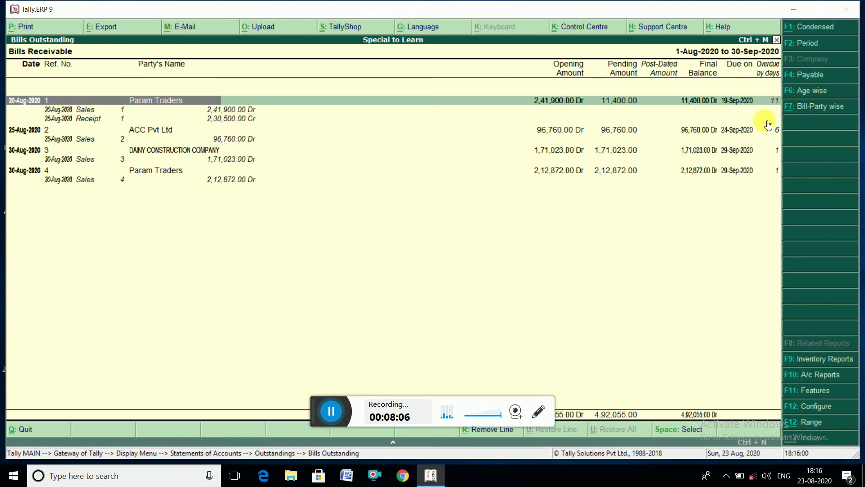
Generate a print preview of the detailed bills receivable report with the existing print options
key(alt+p)
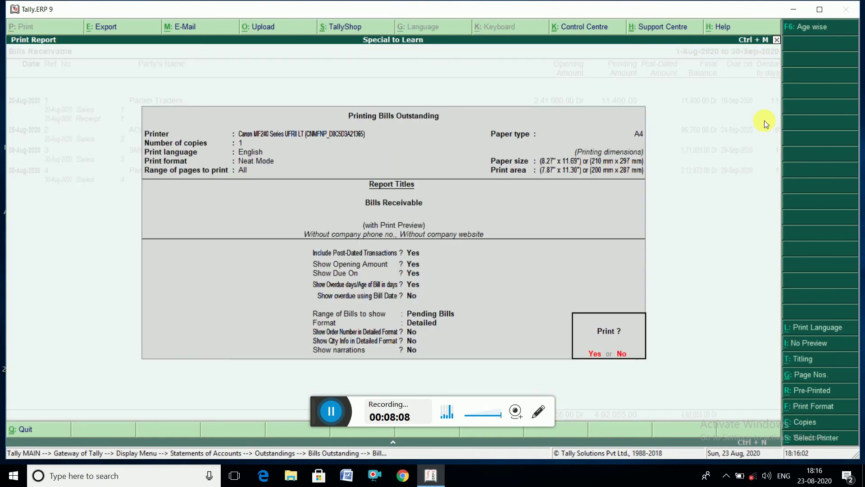
key(n)
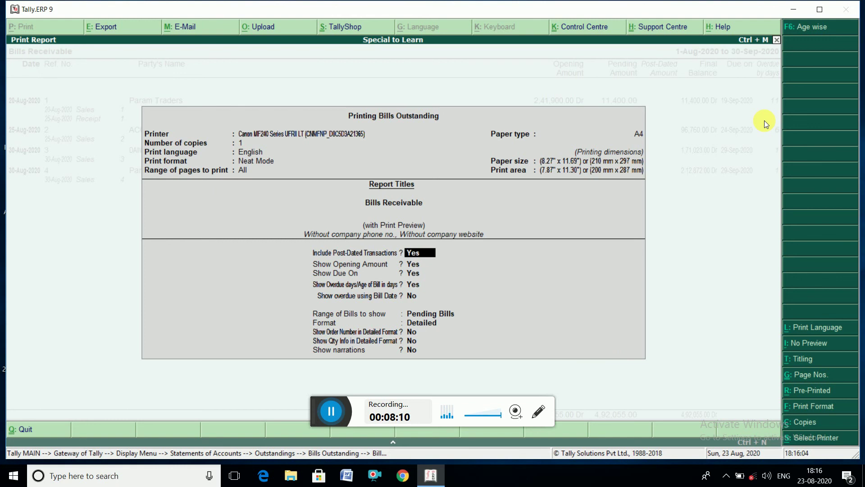
key(Return)
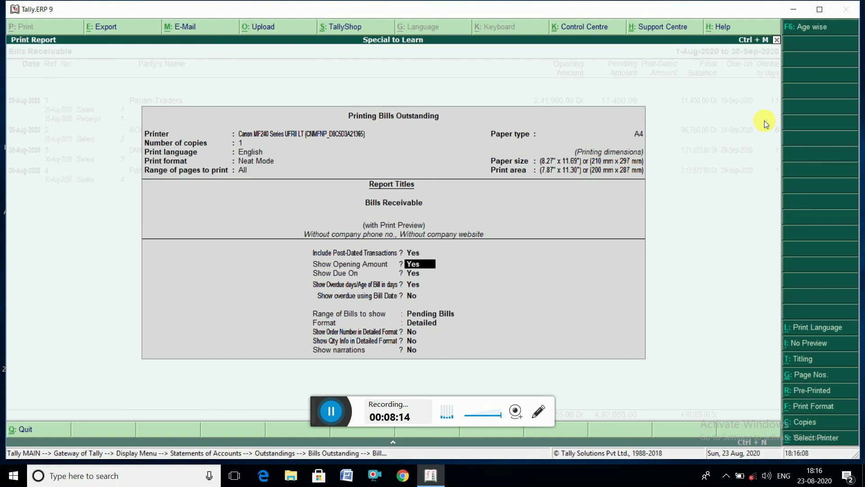
key(Return)
key(Return)
key(Return)
key(Return)
key(Return)
key(Return)
key(Return)
key(Return)
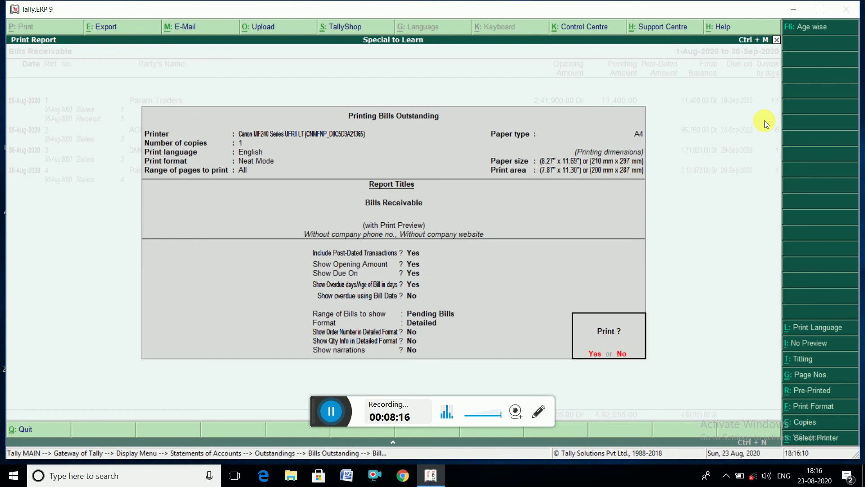
key(Return)
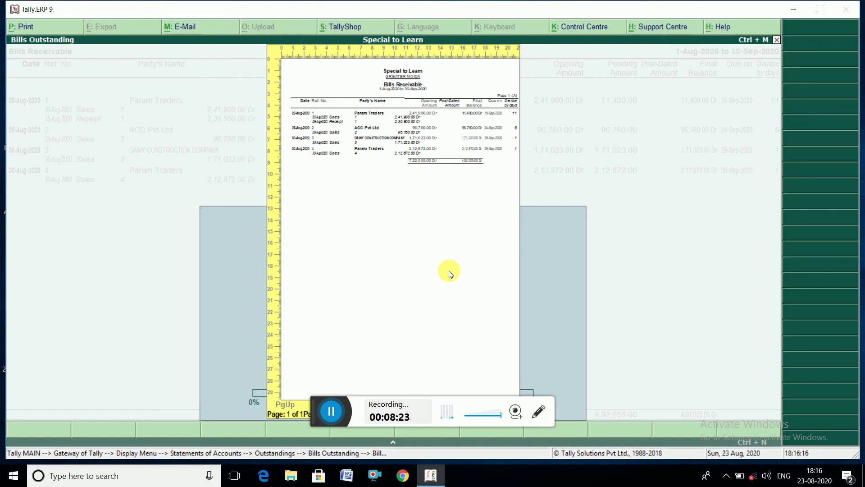
Look through the bills receivable print preview, then close it and the report to return to Outstandings
key(Page_Down)
key(Page_Up)
key(Page_Down)
key(Page_Up)
key(Escape)
key(Escape)
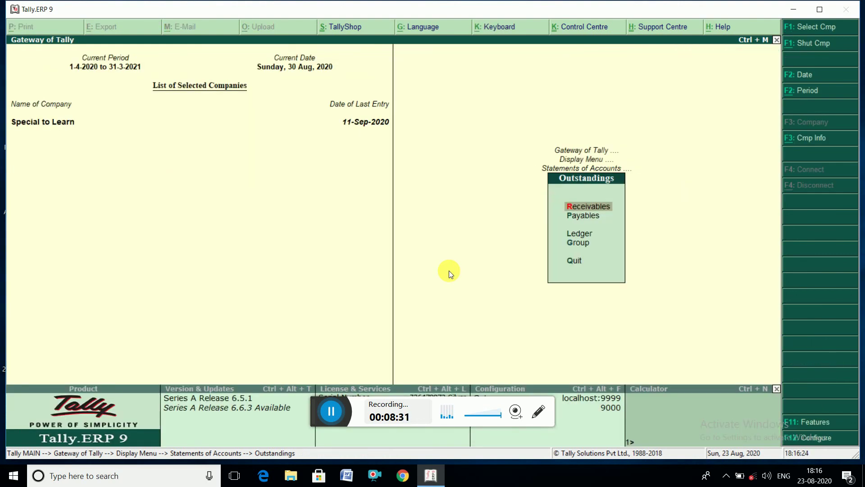
Display the outstanding bills payable report and return to Outstandings
key(Down)
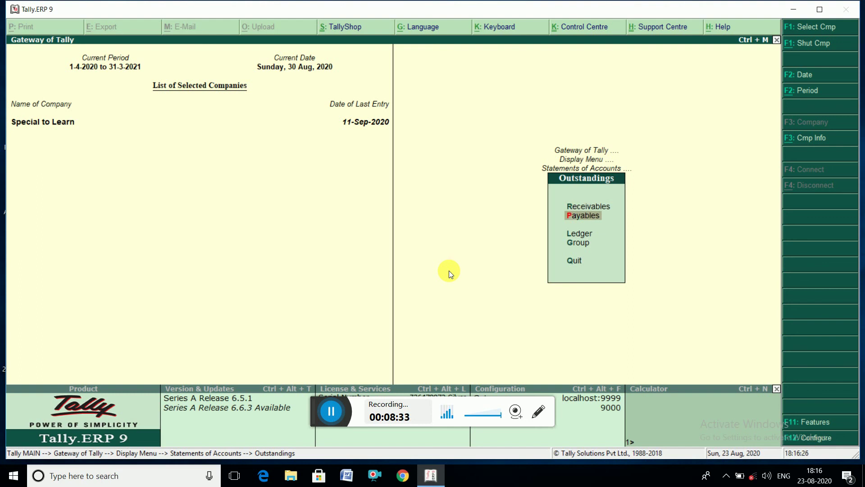
key(Return)
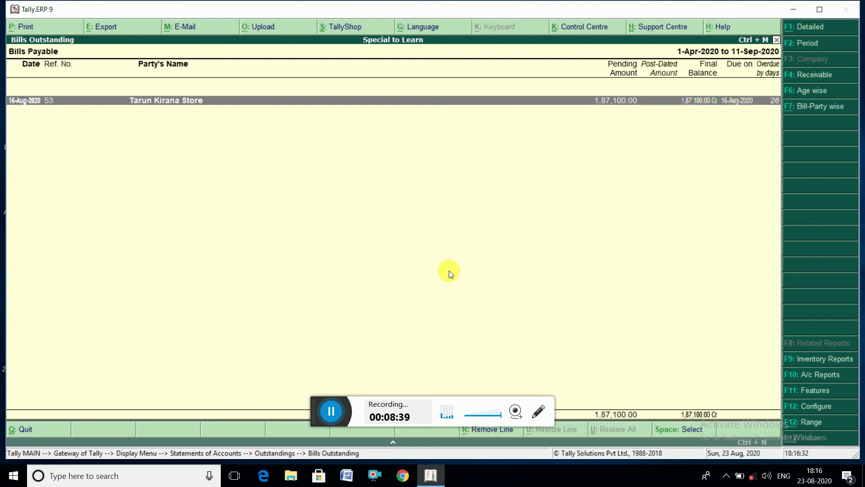
key(Escape)
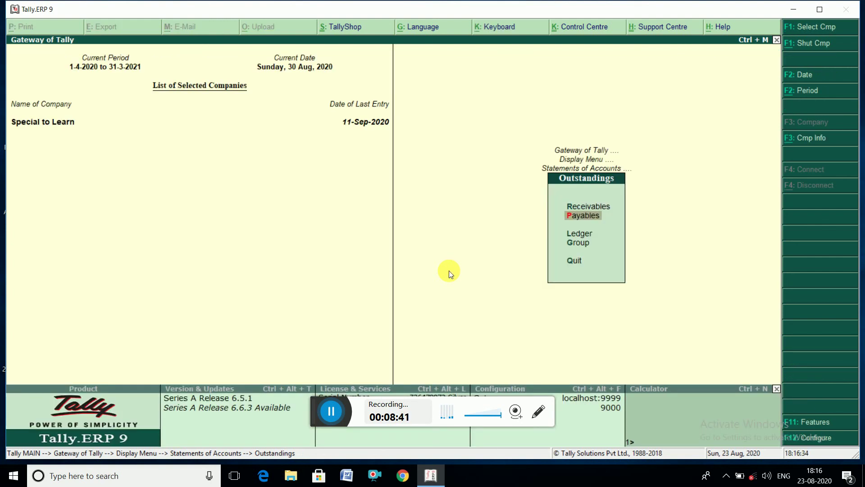
Display the ledger outstandings for Param Traders and return to Outstandings
key(Down)
key(Return)
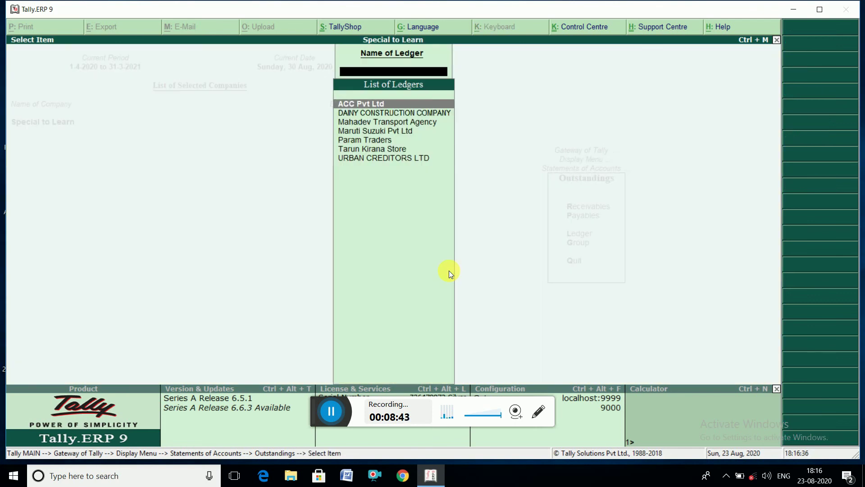
key(Down)
key(Down)
key(Down)
key(Down)
key(Return)
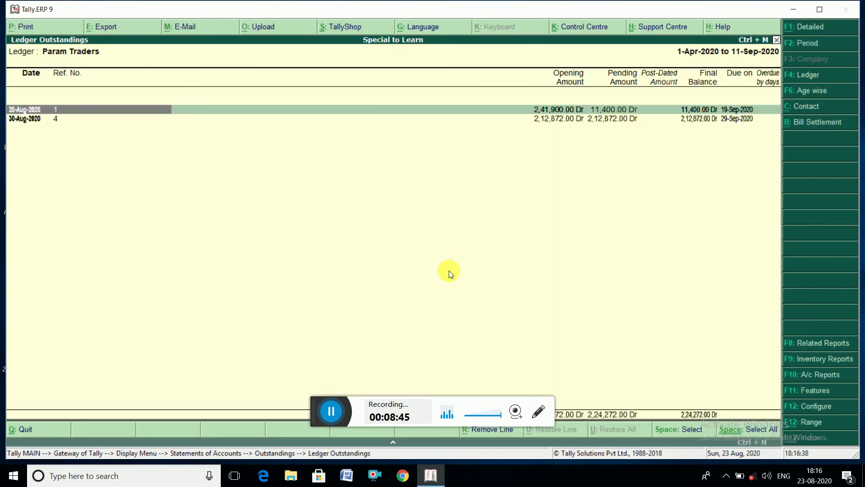
key(Escape)
key(Escape)
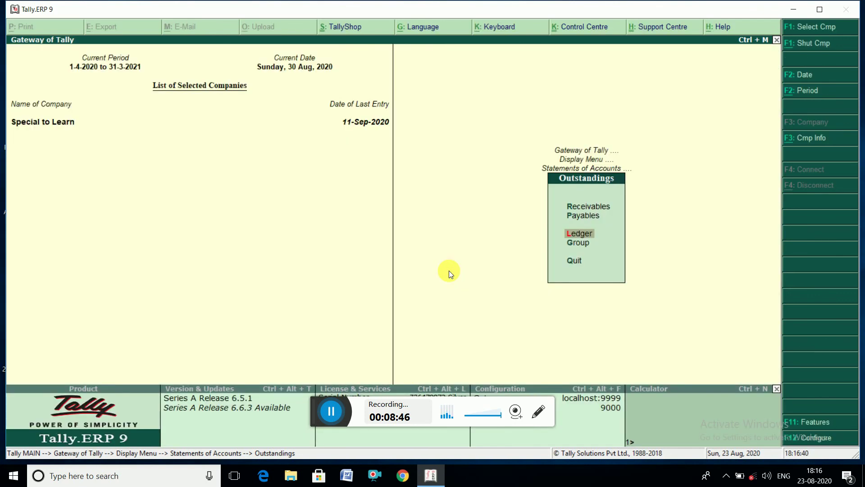
View the group outstandings for Sundry Creditors and for Sundry Debtors, and return to Outstandings
key(Down)
key(Return)
key(Return)
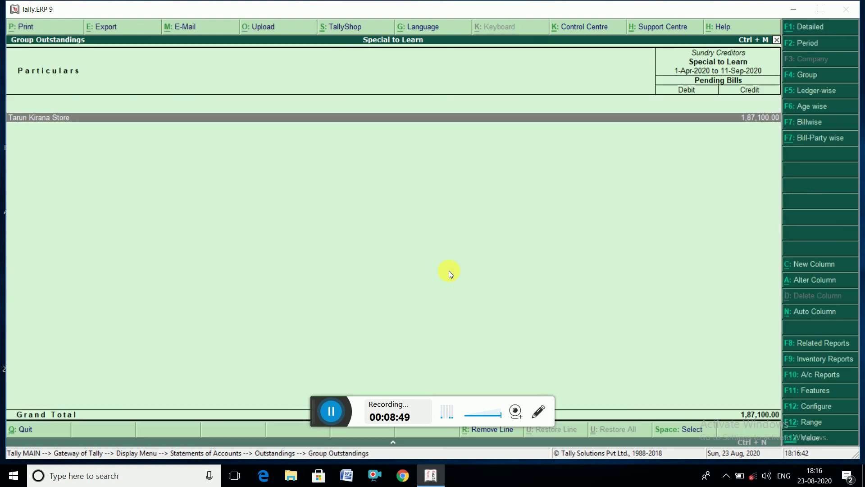
key(Escape)
key(Down)
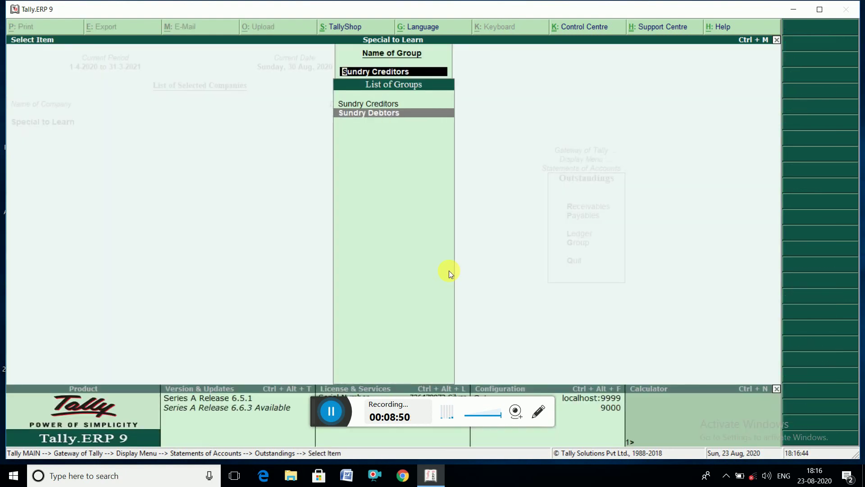
key(Return)
key(Escape)
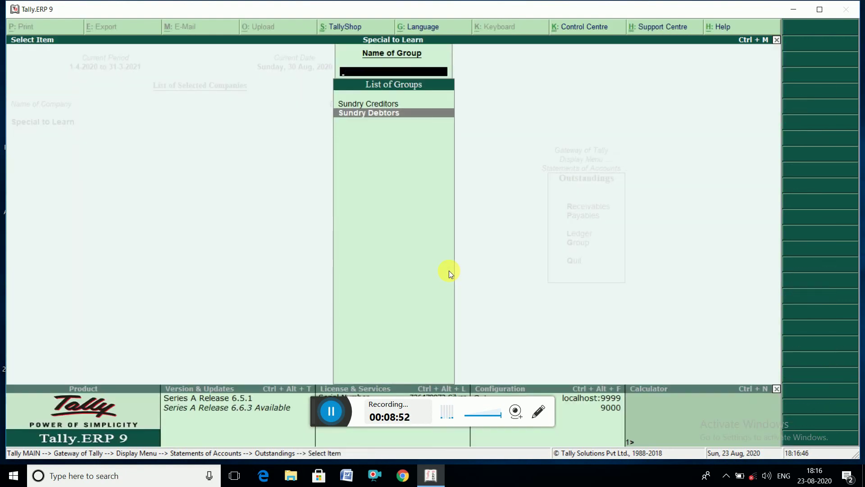
key(Escape)
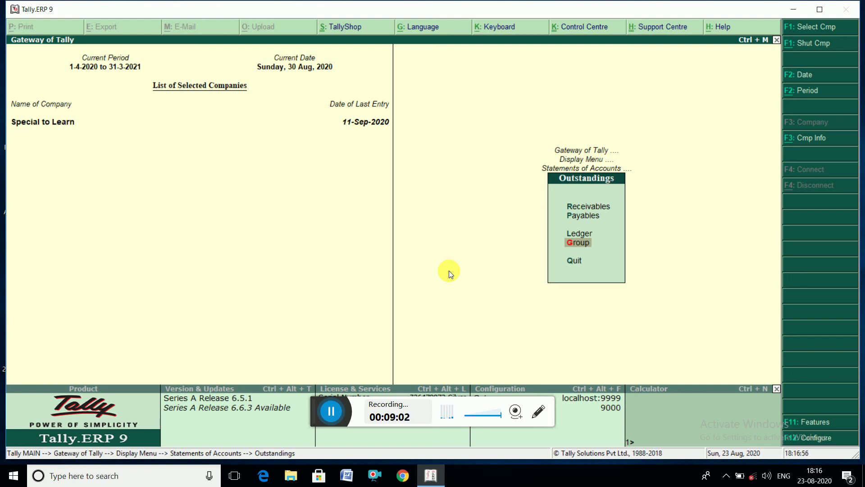
key(Up)
key(Up)
key(Up)
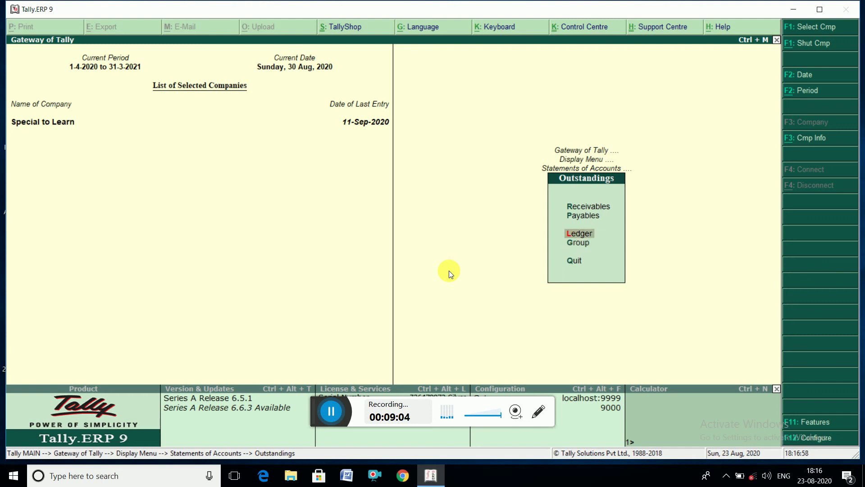